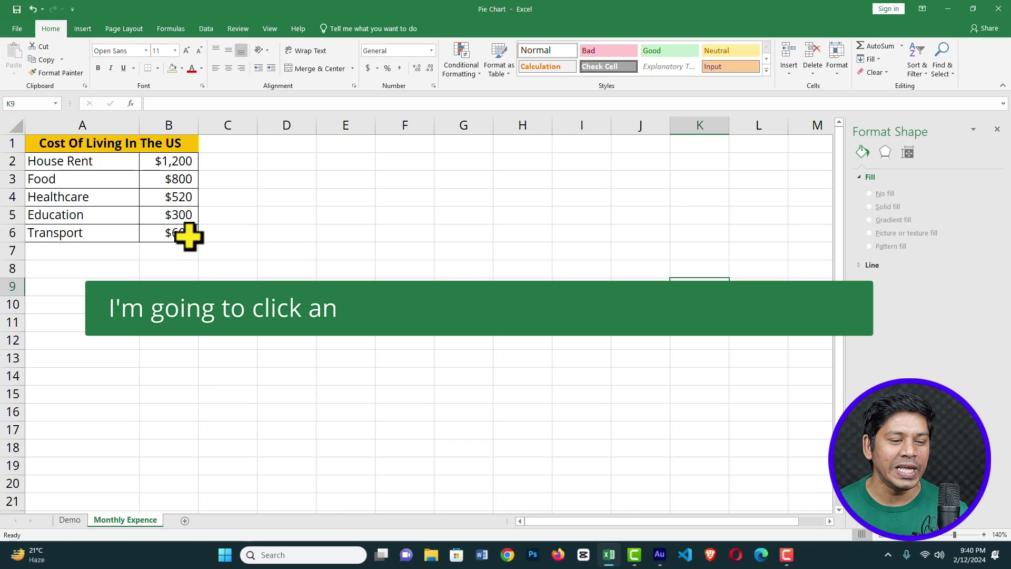
Select the expense categories and amounts in A2:B6 and show the Insert ribbon's chart options
{"action": "left_click_drag", "start_coordinate": [189, 235], "coordinate": [89, 165]}
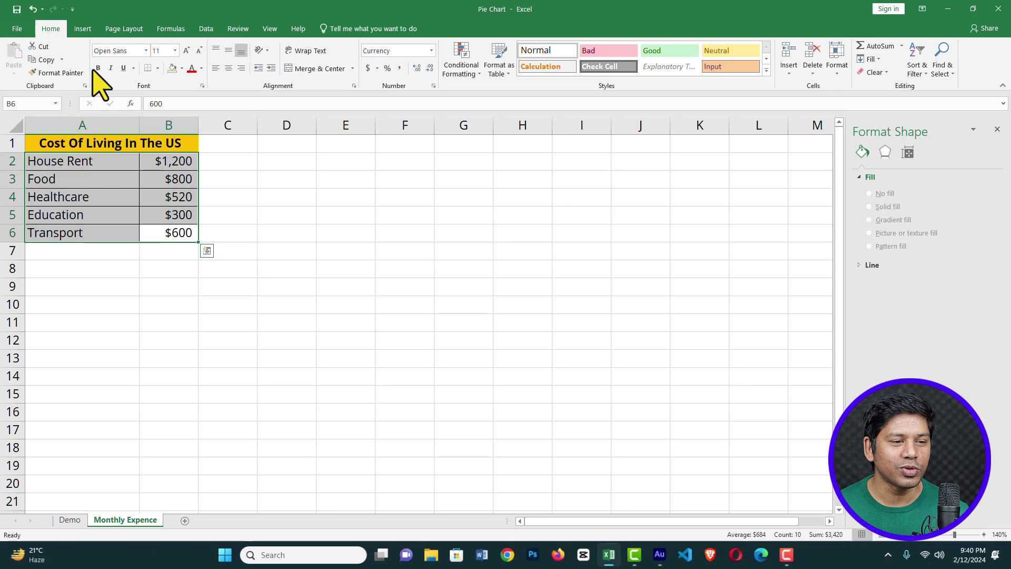
{"action": "left_click", "coordinate": [85, 29]}
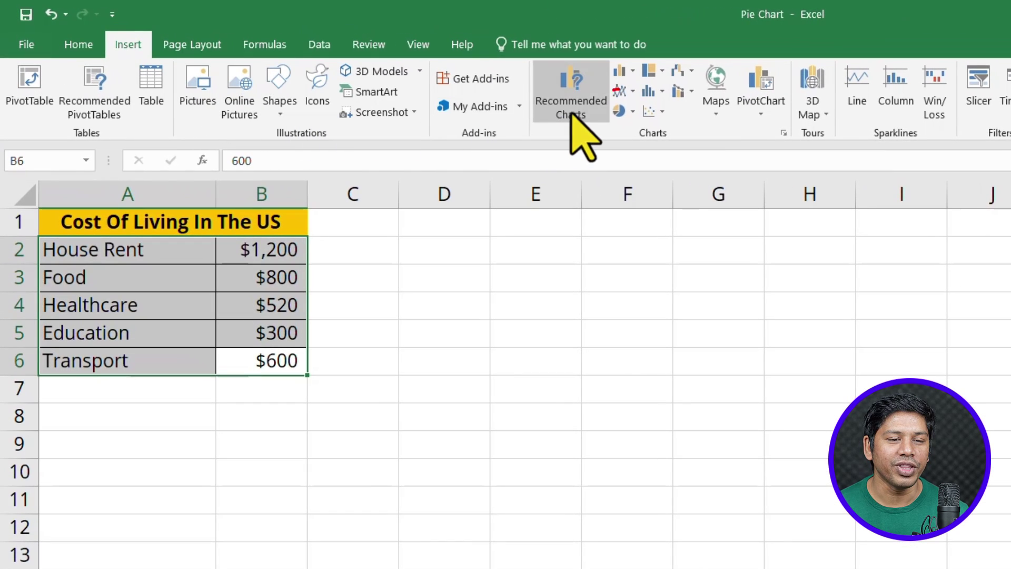
Insert a basic 2-D Pie chart of the five expenses beside the table
{"action": "left_click", "coordinate": [631, 112]}
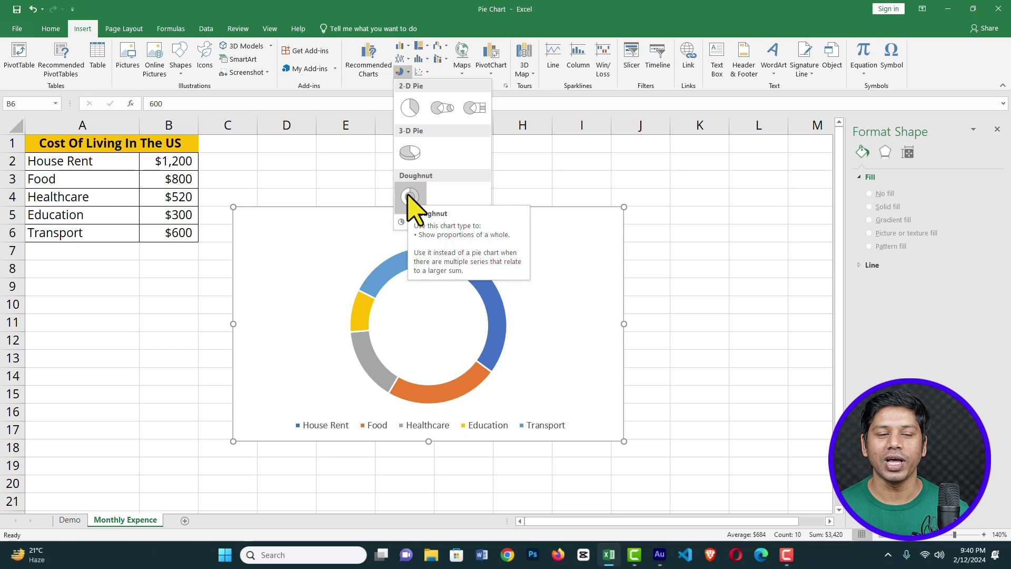
{"action": "left_click", "coordinate": [410, 109]}
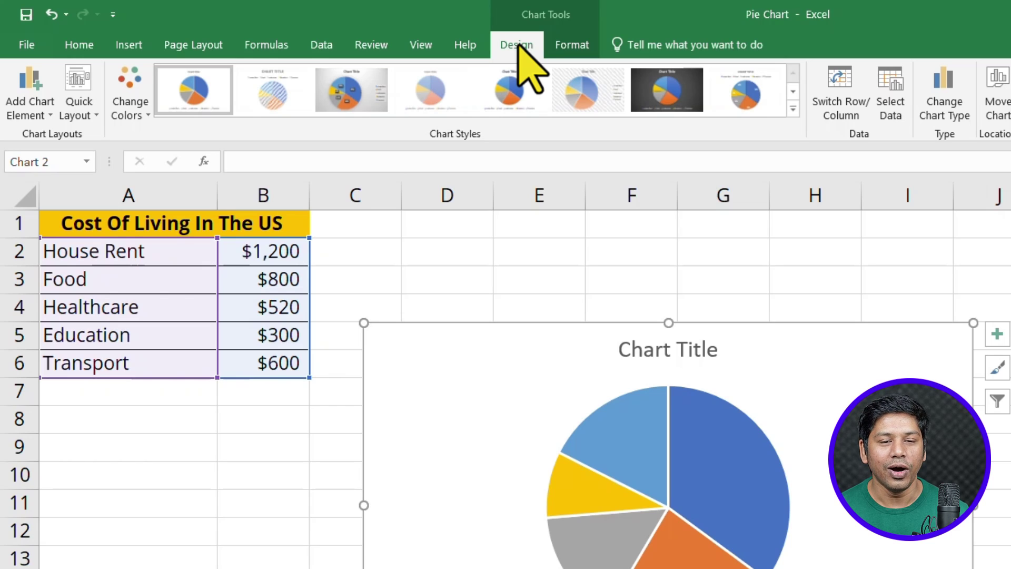
Apply a chart style with category-labelled slices and an uppercase title, keeping Colorful Palette 1
{"action": "left_click", "coordinate": [793, 109]}
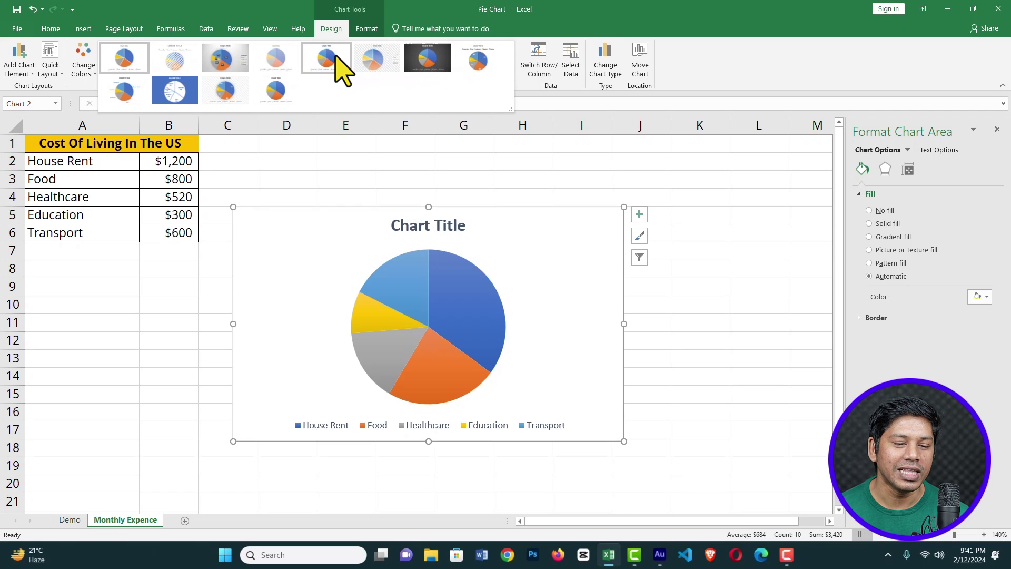
{"action": "left_click", "coordinate": [125, 87]}
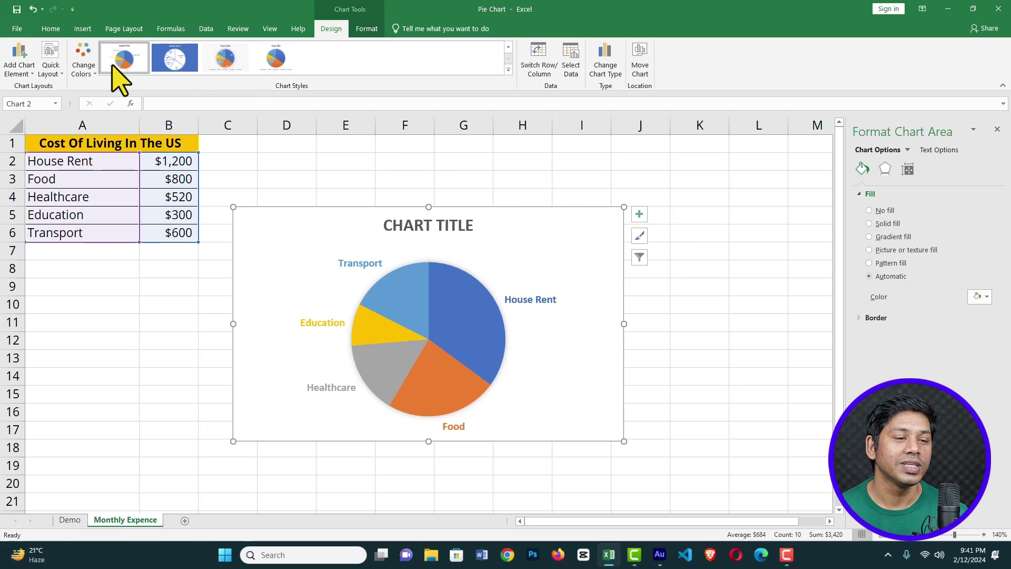
{"action": "left_click", "coordinate": [92, 71]}
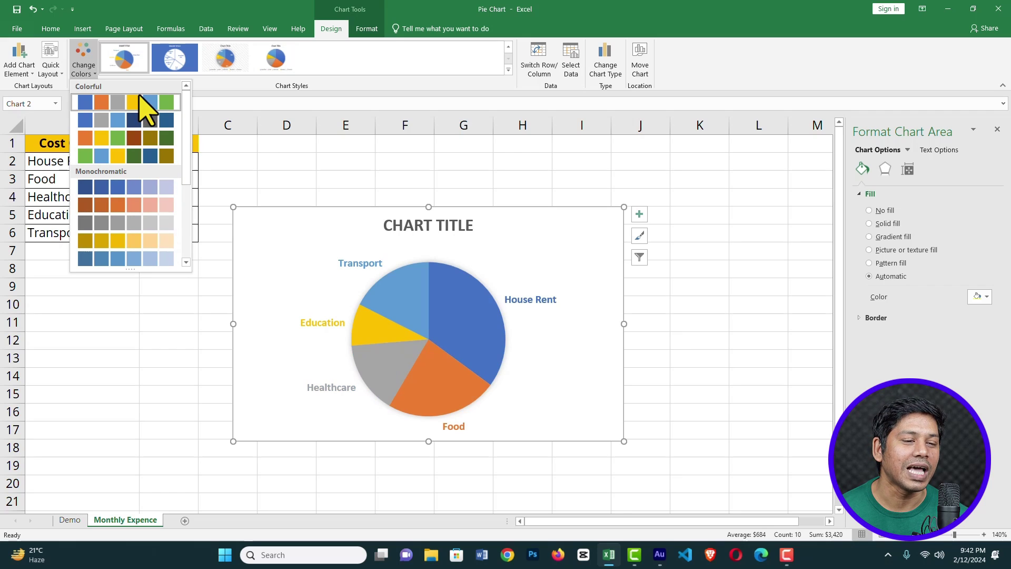
{"action": "left_click", "coordinate": [89, 103]}
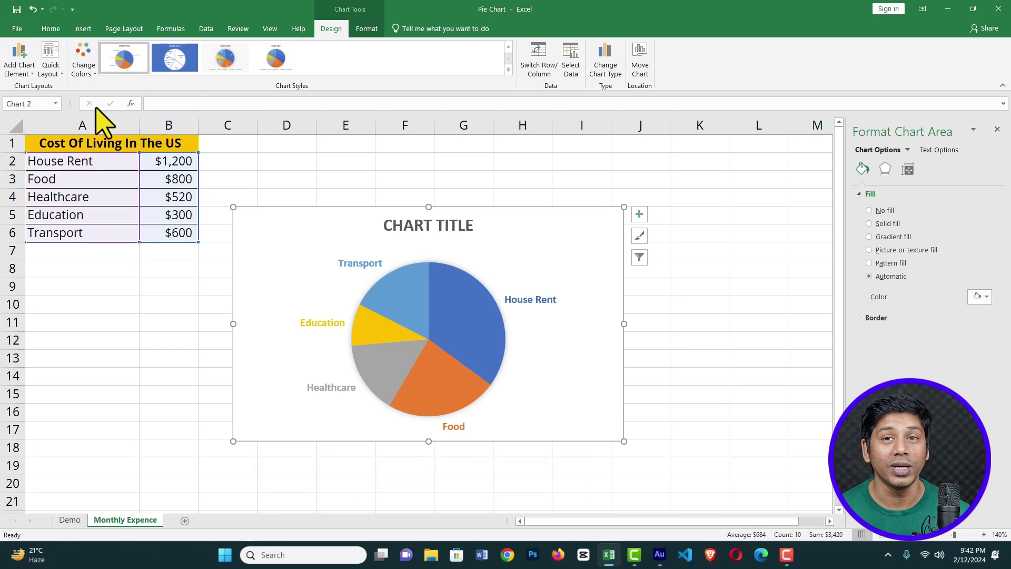
Open the Format Data Labels pane through Data Labels > More Data Label Options
{"action": "left_click", "coordinate": [32, 74]}
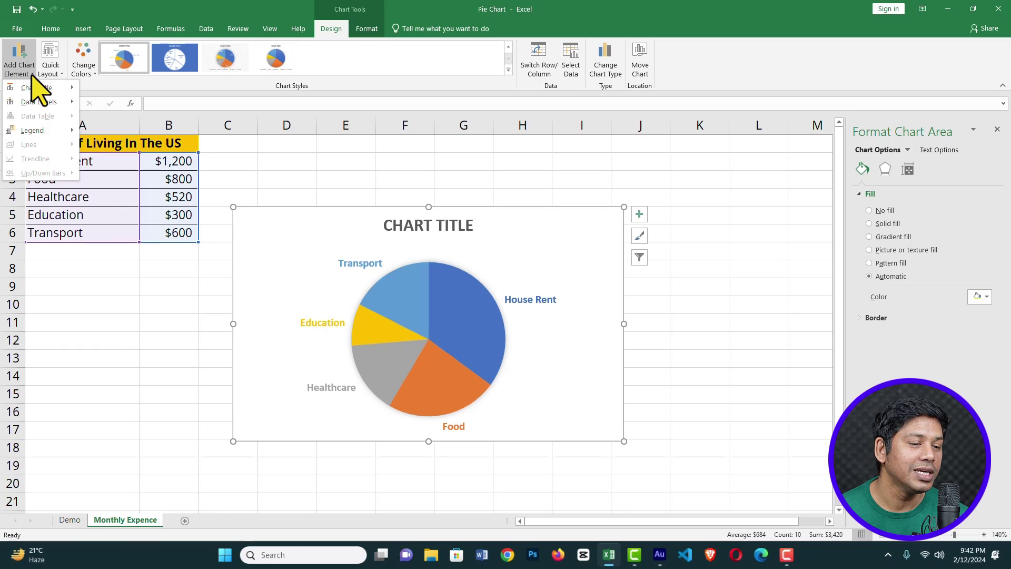
{"action": "mouse_move", "coordinate": [38, 87]}
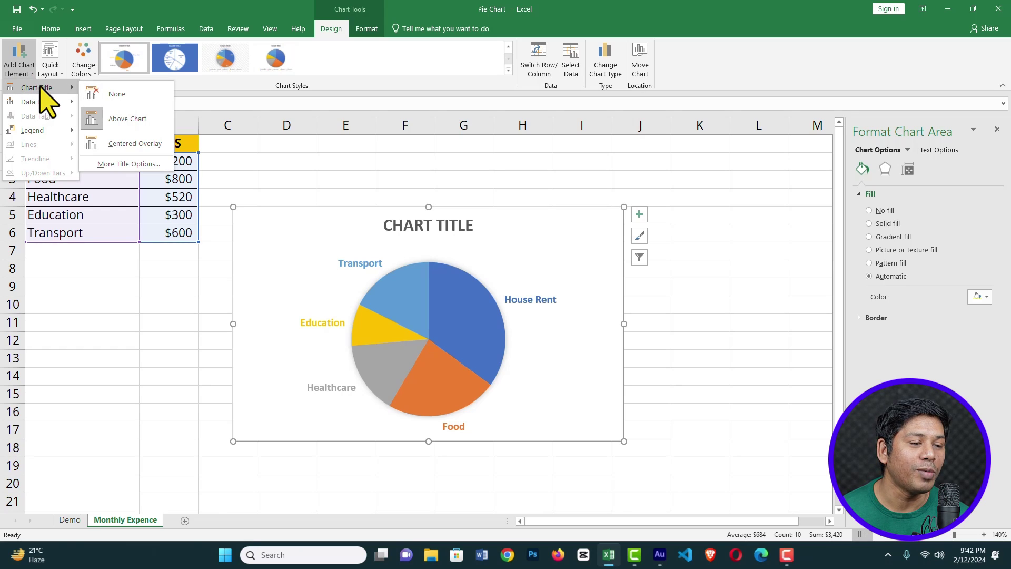
{"action": "mouse_move", "coordinate": [51, 102]}
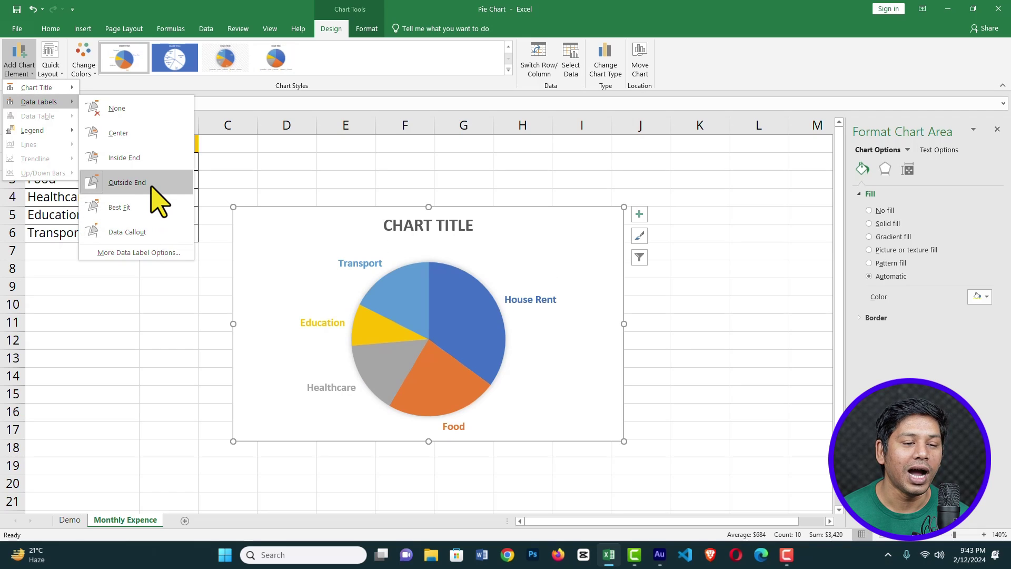
{"action": "left_click", "coordinate": [145, 254]}
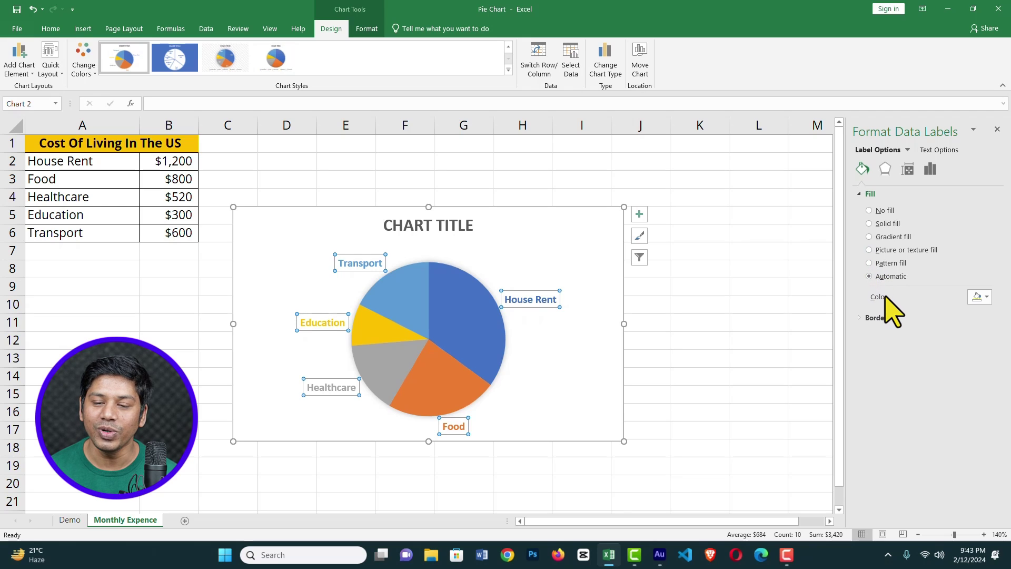
Give the pie's data labels a light gold background fill, then select the chart area
{"action": "left_click", "coordinate": [987, 297]}
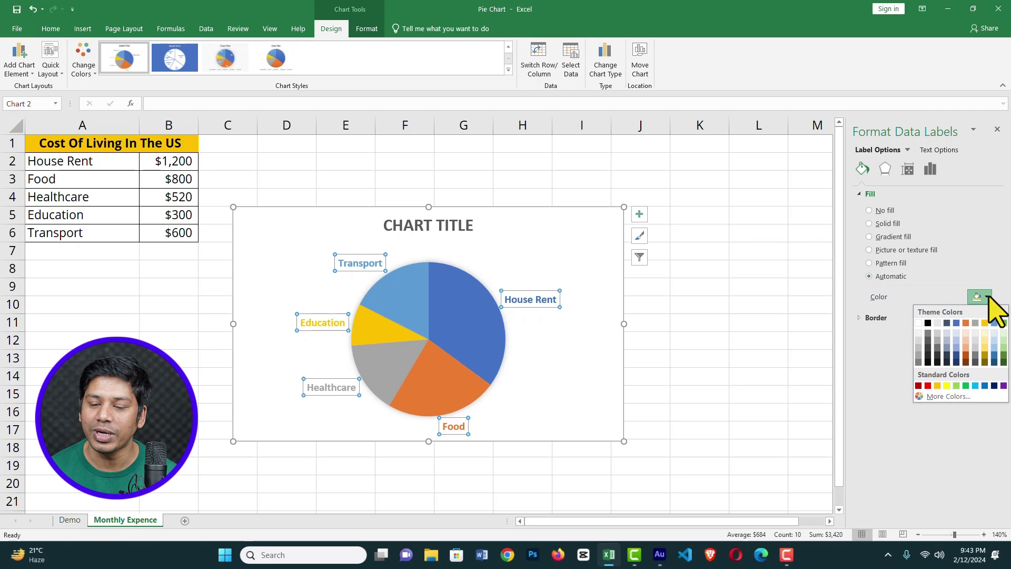
{"action": "left_click", "coordinate": [984, 332]}
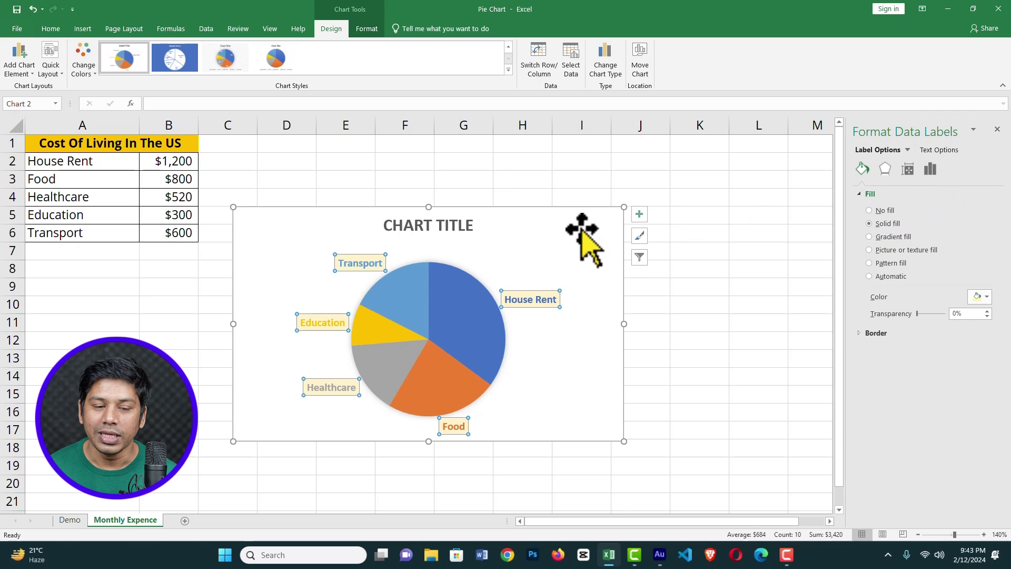
{"action": "left_click", "coordinate": [536, 248]}
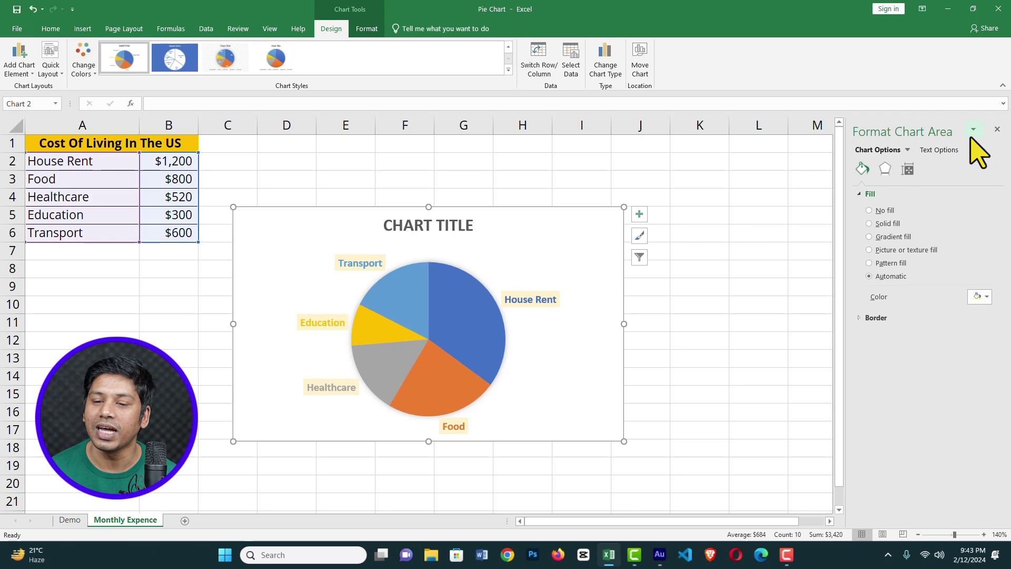
Fill the chart area with light yellow and move the chart higher up the sheet
{"action": "left_click", "coordinate": [988, 296]}
{"action": "left_click", "coordinate": [985, 332]}
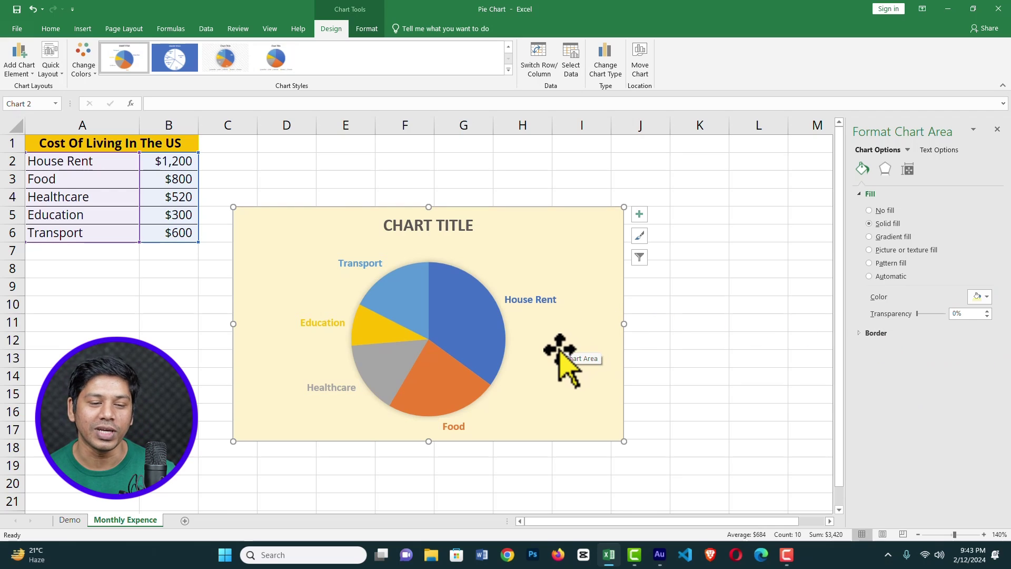
{"action": "left_click_drag", "start_coordinate": [560, 351], "coordinate": [558, 298]}
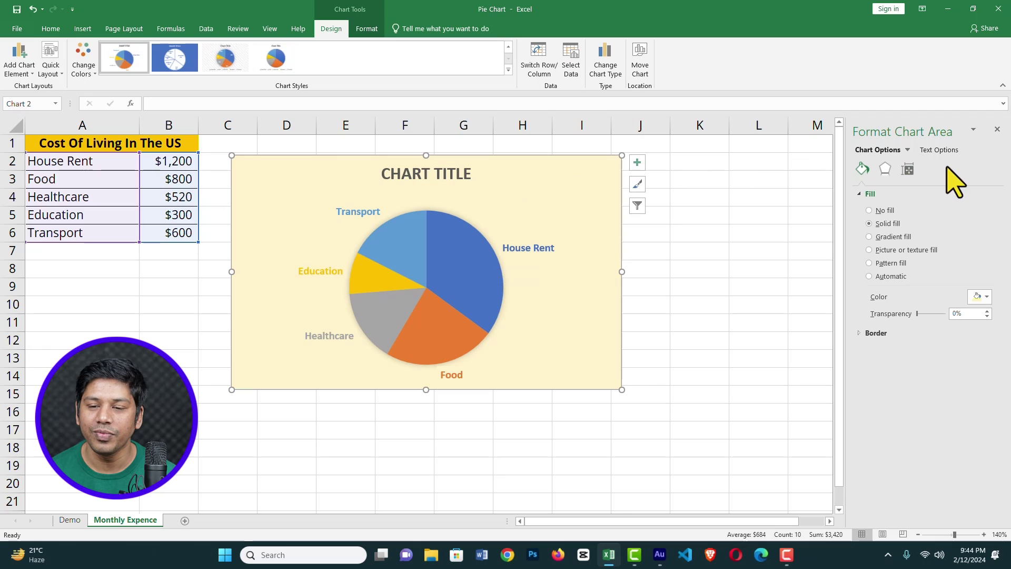
{"action": "left_click", "coordinate": [974, 130]}
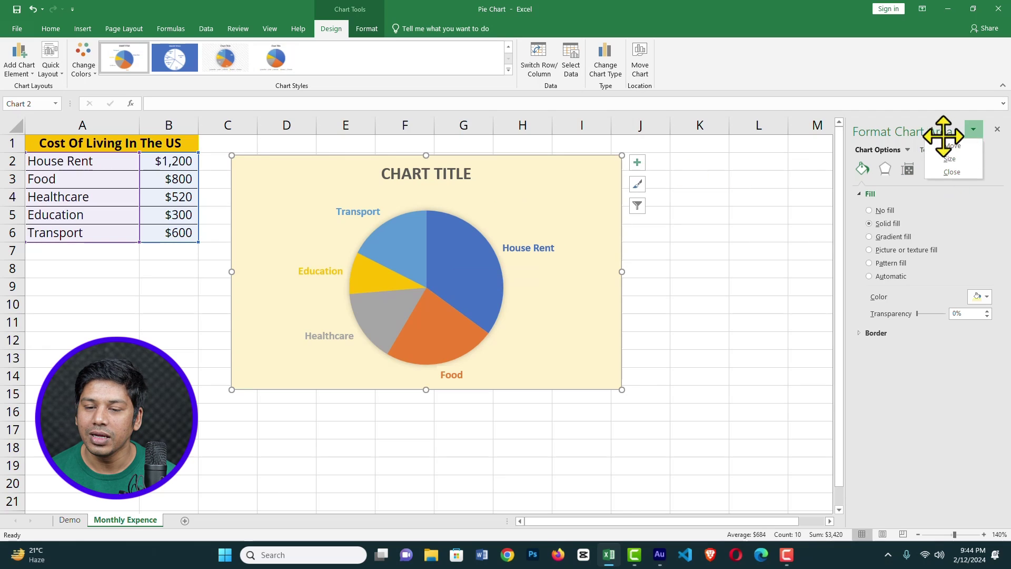
{"action": "left_click", "coordinate": [905, 150]}
{"action": "left_click", "coordinate": [907, 152]}
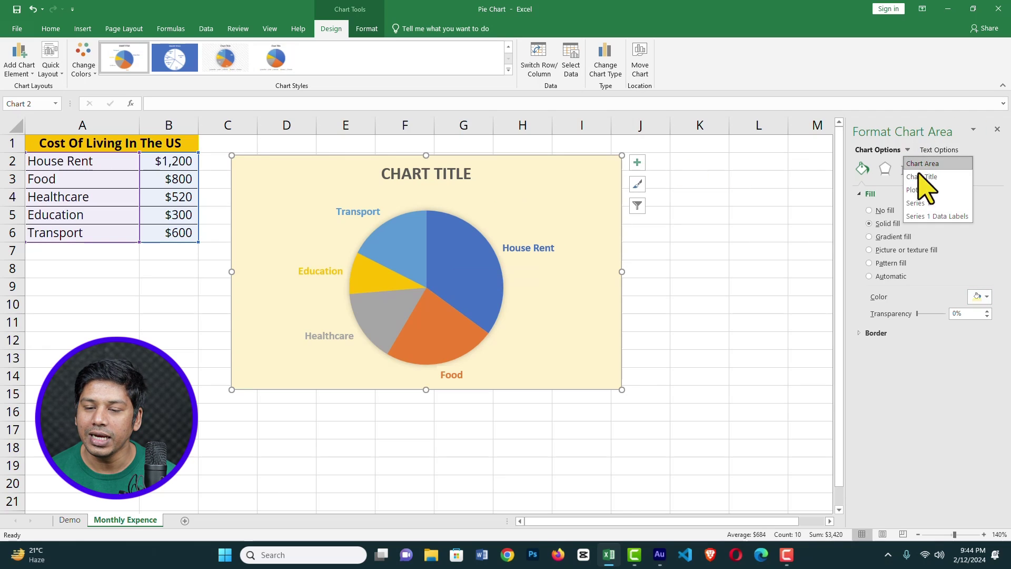
Make the pie labels show category, Value and Percentage, positioned at Outside End
{"action": "left_click", "coordinate": [948, 216]}
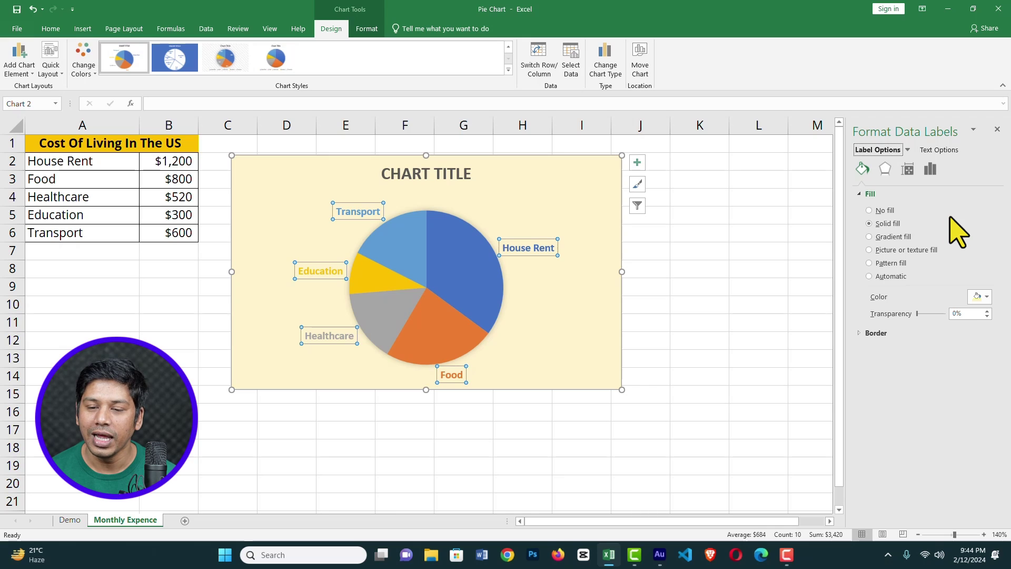
{"action": "left_click", "coordinate": [931, 169]}
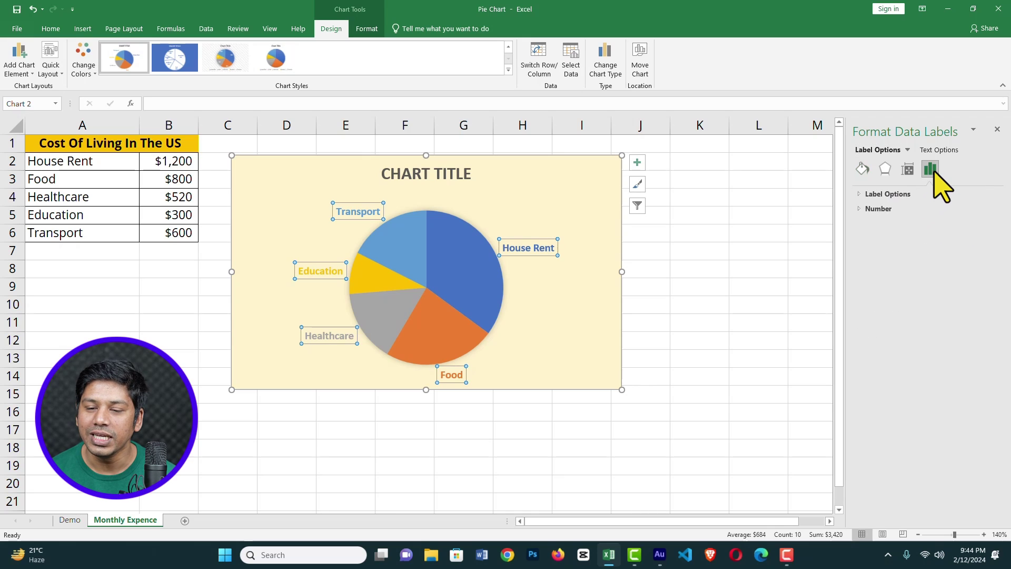
{"action": "left_click", "coordinate": [870, 197]}
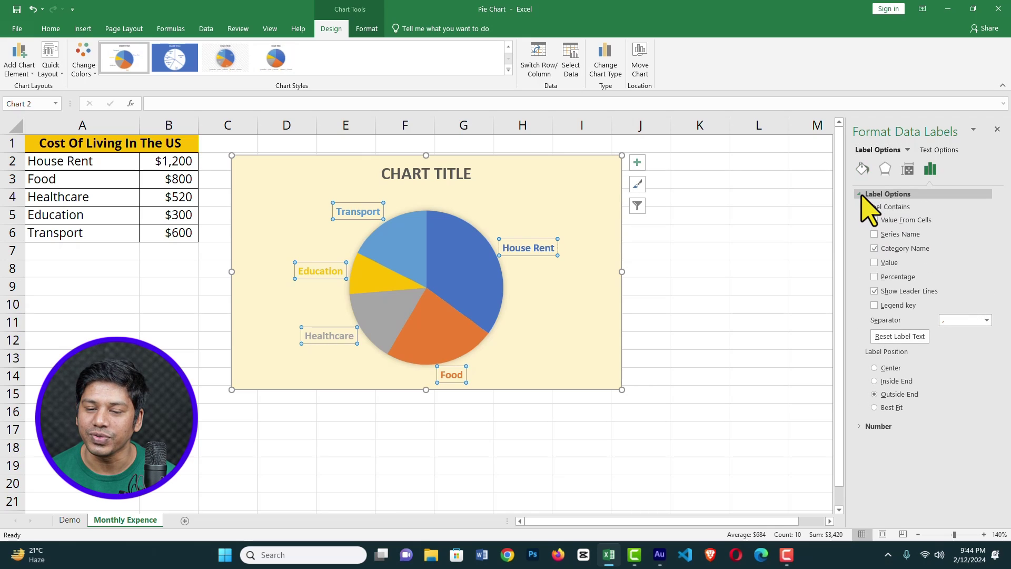
{"action": "left_click", "coordinate": [874, 263]}
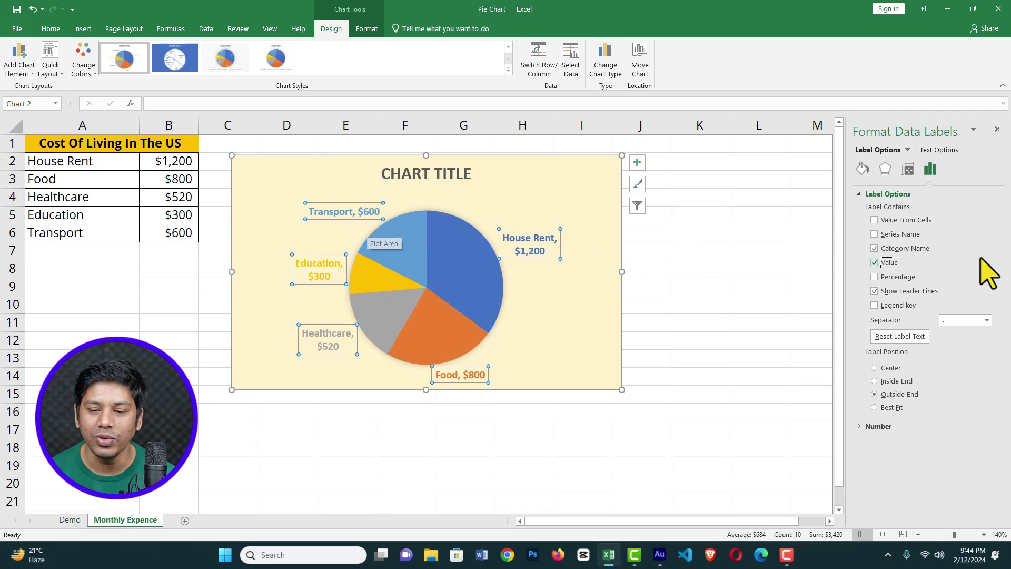
{"action": "left_click", "coordinate": [875, 277]}
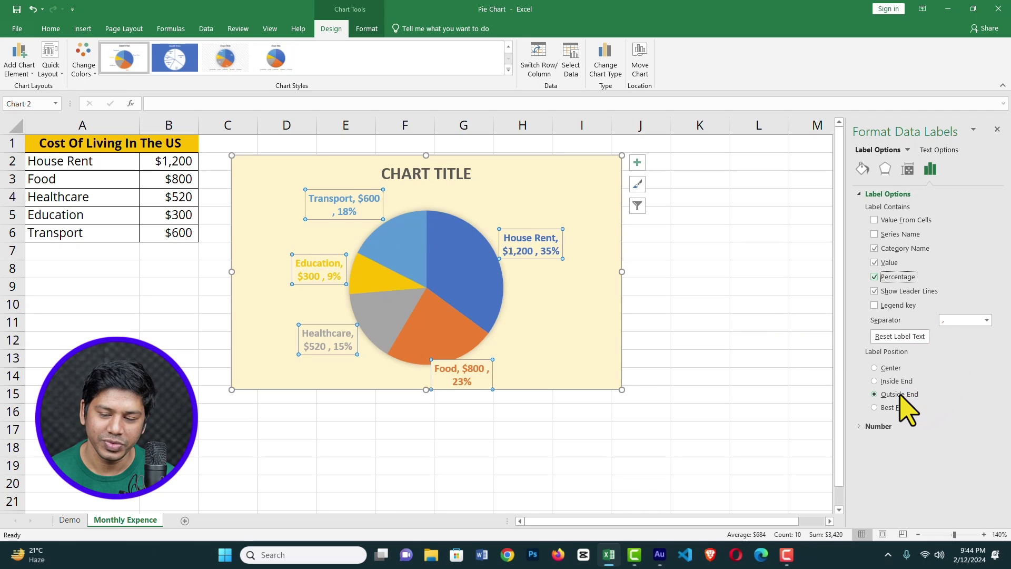
{"action": "left_click", "coordinate": [875, 381]}
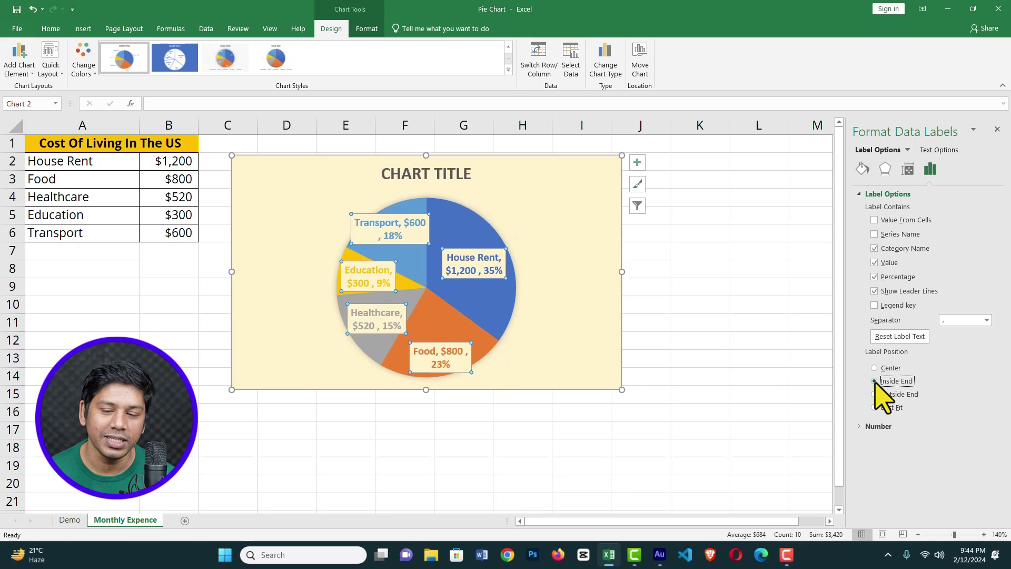
{"action": "left_click", "coordinate": [874, 368]}
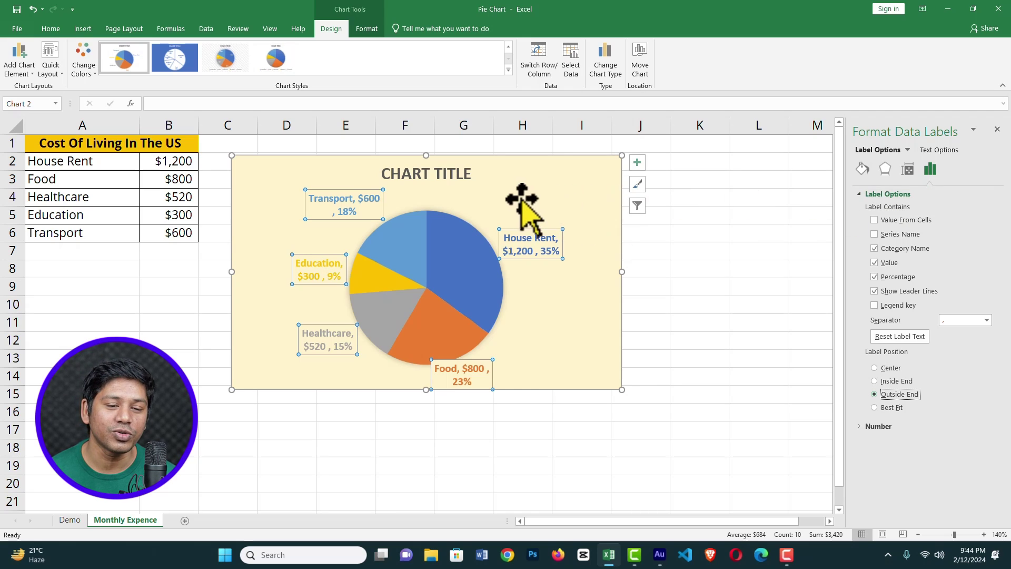
{"action": "left_click", "coordinate": [440, 175]}
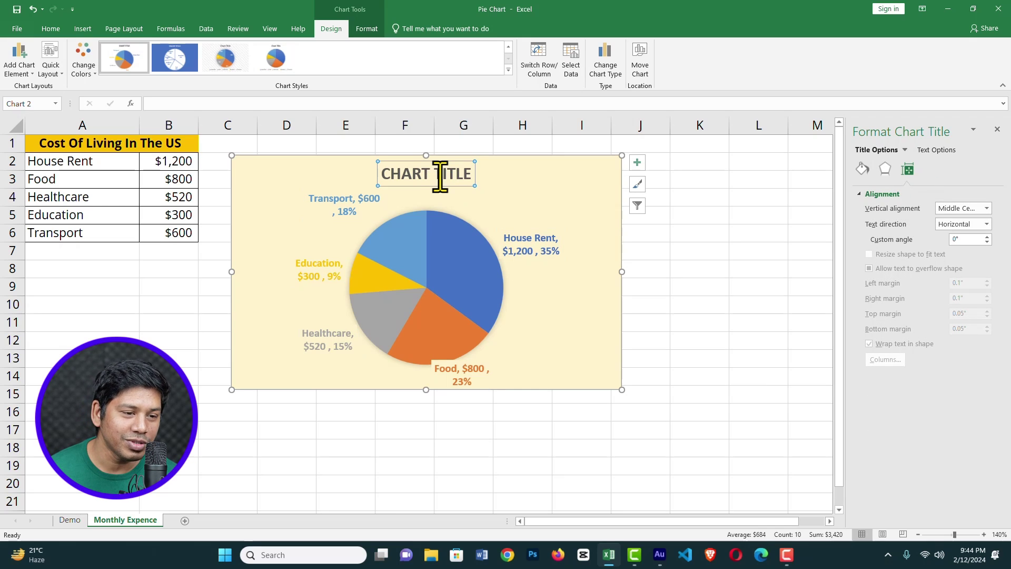
Replace the placeholder chart title with 'Cost of Living', shown as COST OF LIVING
{"action": "left_click", "coordinate": [248, 104]}
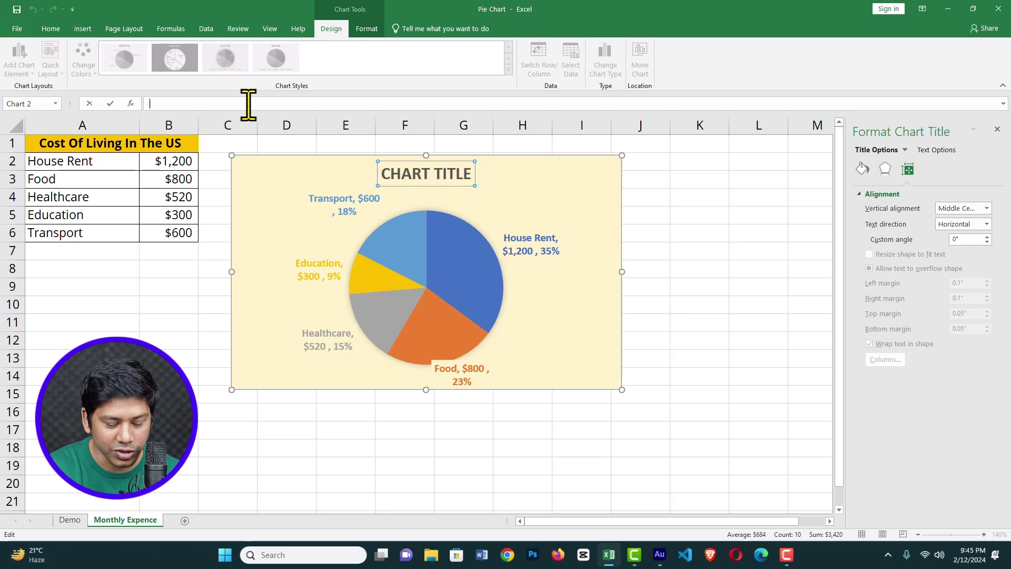
{"action": "type", "text": "Cost of Living"}
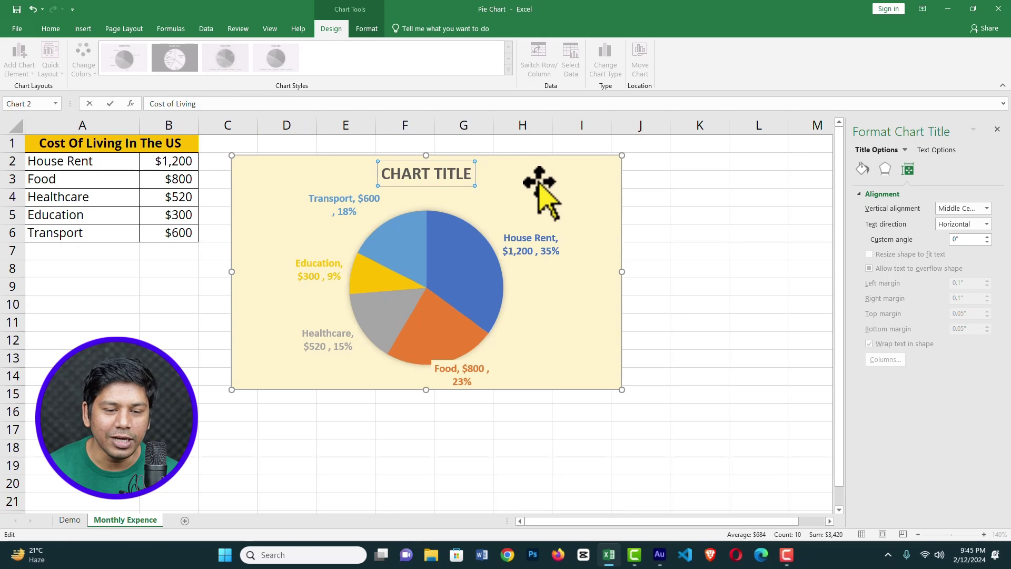
{"action": "left_click", "coordinate": [538, 182]}
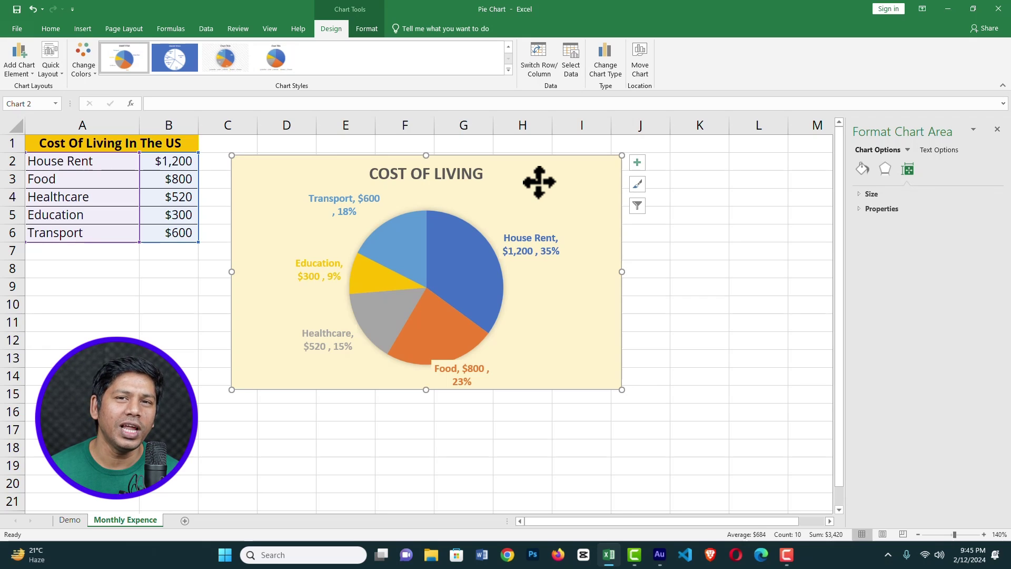
Tick Legend so House Rent, Food, Healthcare, Education and Transport are listed beside the pie
{"action": "left_click", "coordinate": [637, 163]}
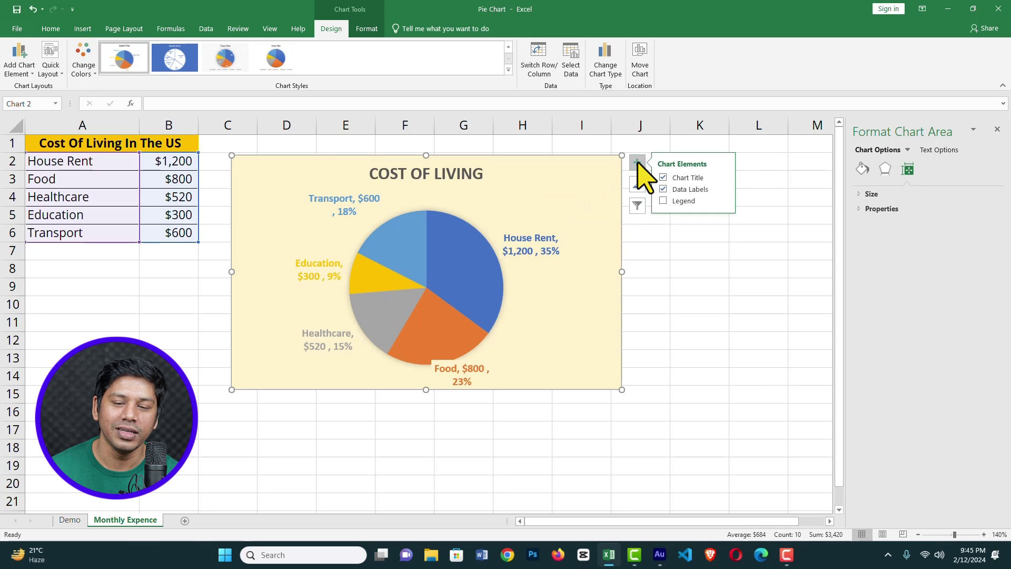
{"action": "left_click", "coordinate": [685, 201]}
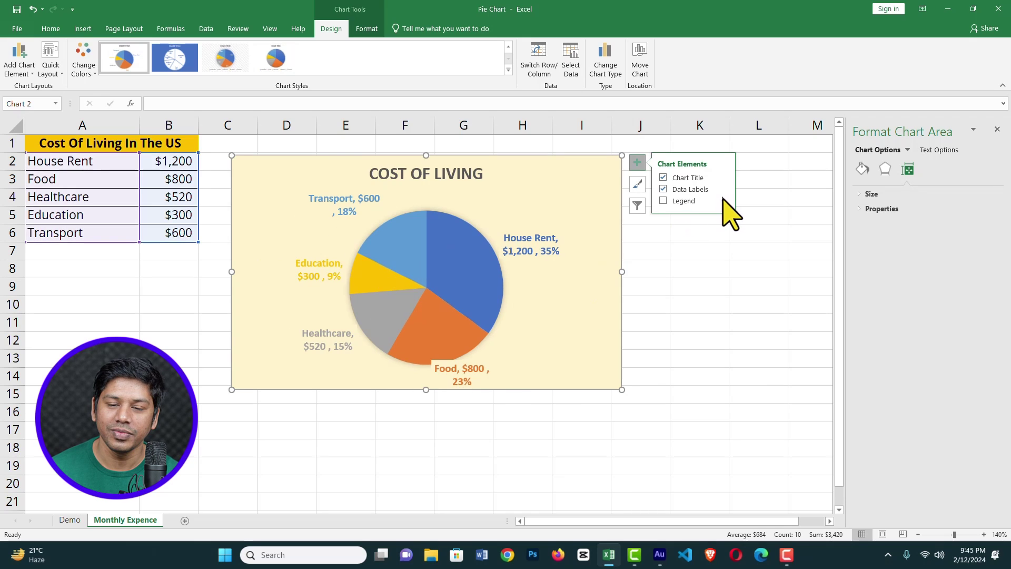
{"action": "left_click", "coordinate": [664, 201]}
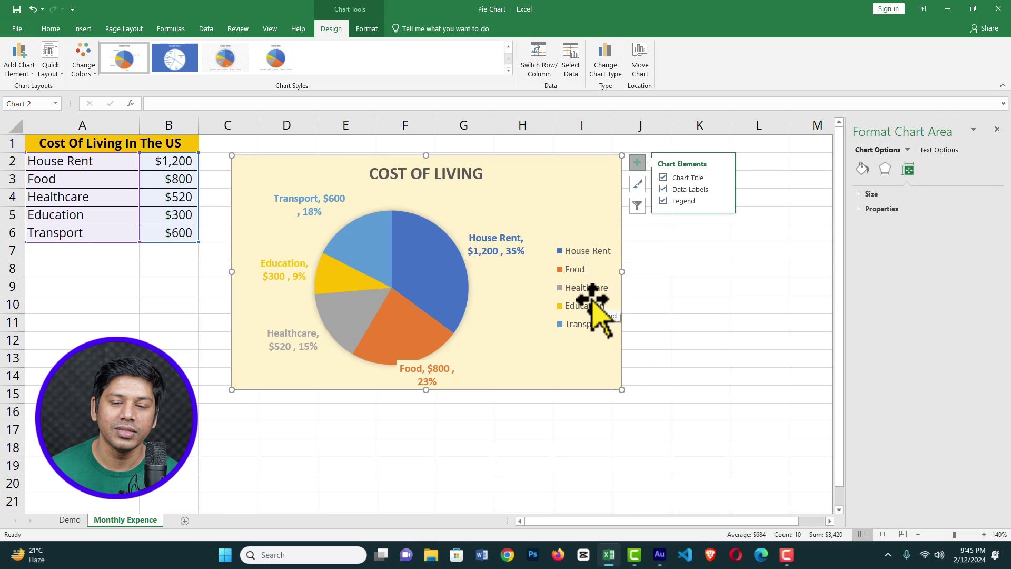
Browse chart styles and colour palettes without changing them, then open the Chart Filters list
{"action": "left_click", "coordinate": [638, 184]}
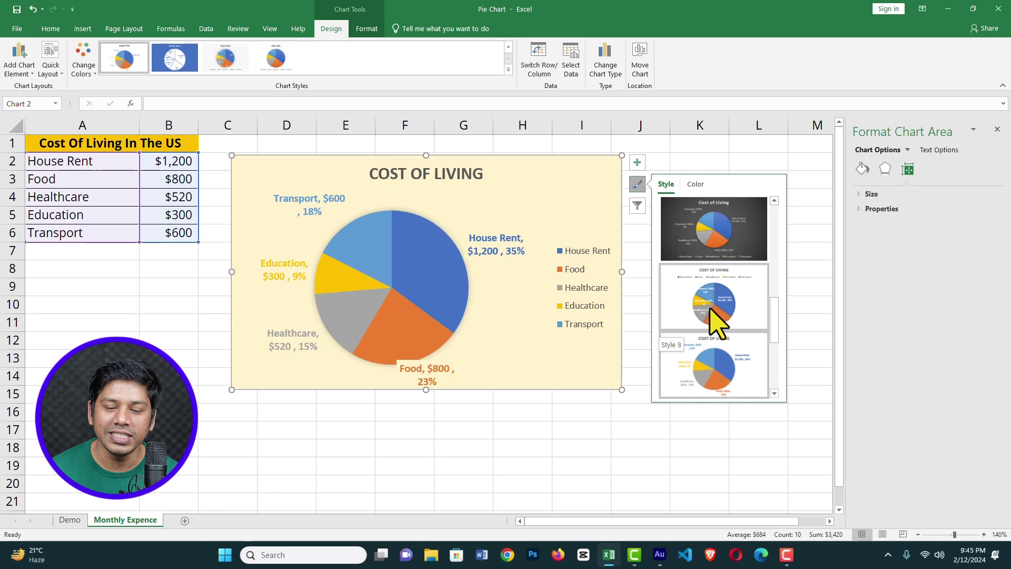
{"action": "scroll", "coordinate": [717, 324], "scroll_direction": "down", "scroll_amount": 1}
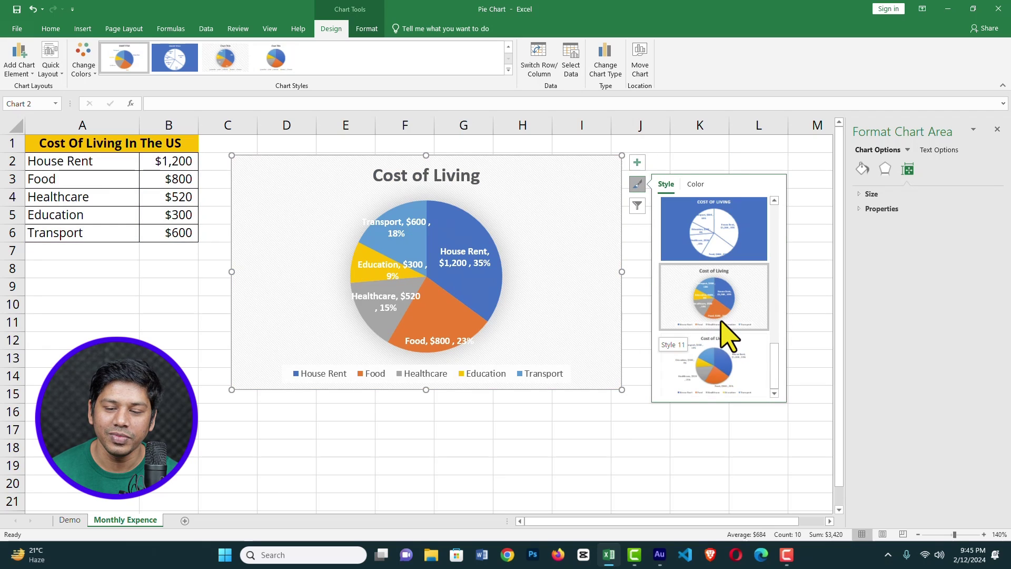
{"action": "scroll", "coordinate": [727, 332], "scroll_direction": "up", "scroll_amount": 1}
{"action": "scroll", "coordinate": [723, 285], "scroll_direction": "down", "scroll_amount": 9}
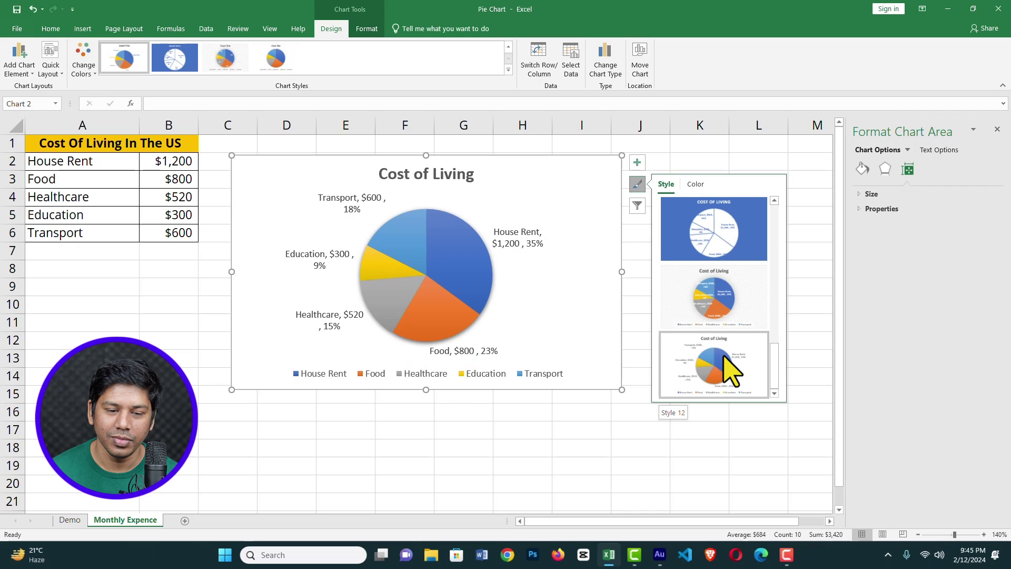
{"action": "left_click", "coordinate": [695, 185]}
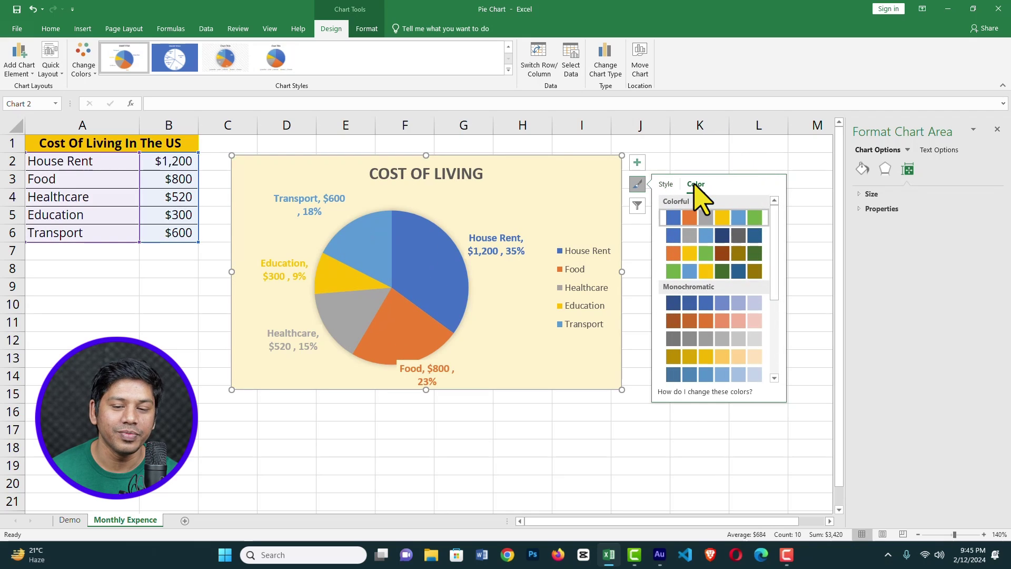
{"action": "left_click", "coordinate": [637, 206]}
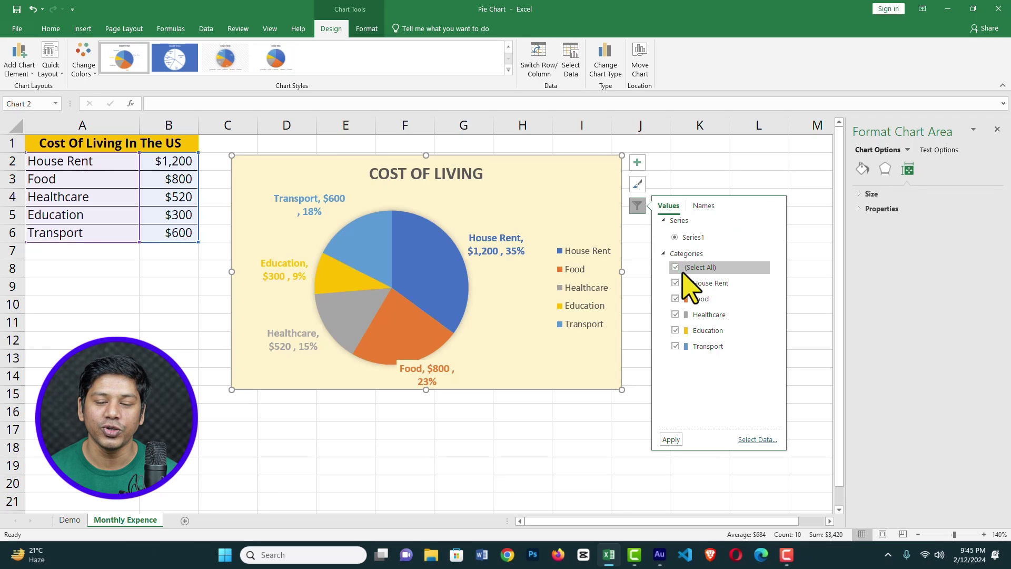
Filter the Education category out of the pie, then restore all five categories
{"action": "left_click", "coordinate": [675, 331]}
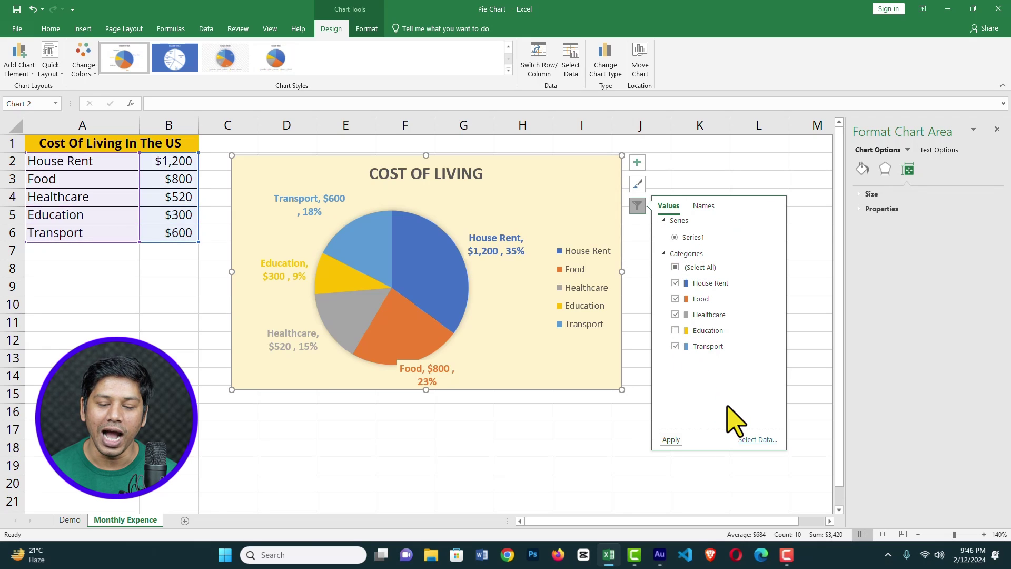
{"action": "left_click", "coordinate": [676, 438]}
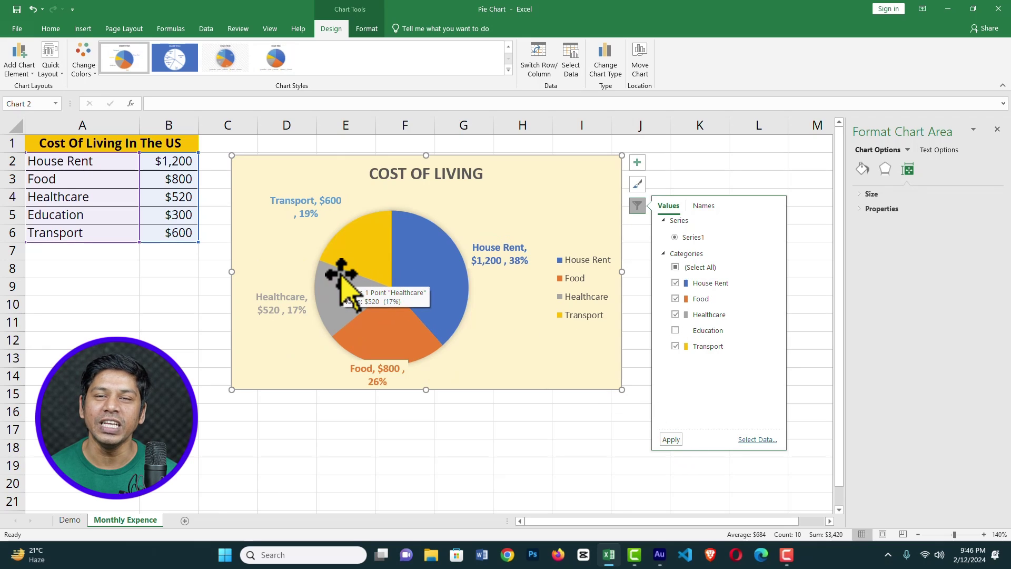
{"action": "left_click", "coordinate": [675, 331]}
{"action": "left_click", "coordinate": [671, 439]}
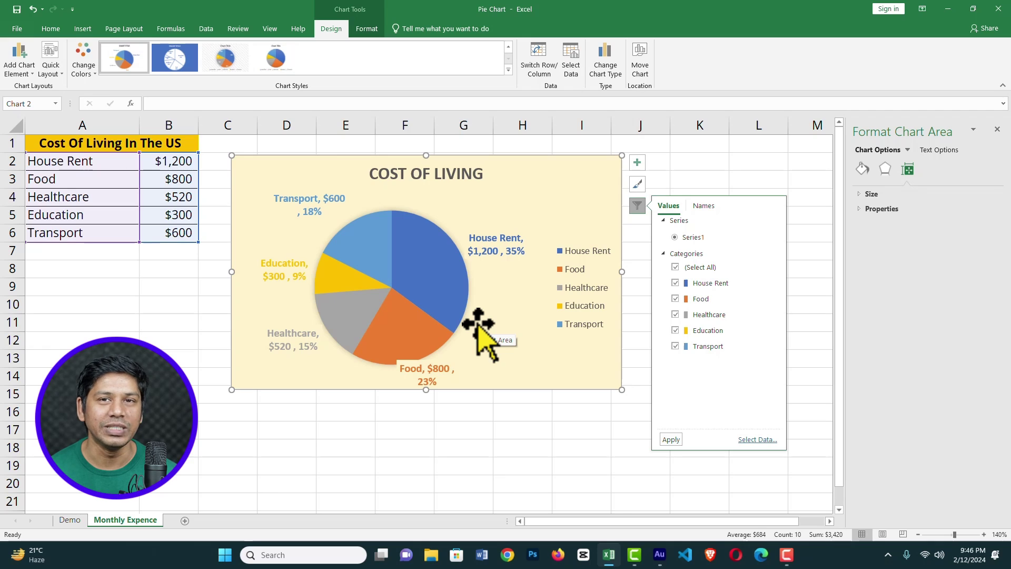
{"action": "left_click", "coordinate": [513, 323]}
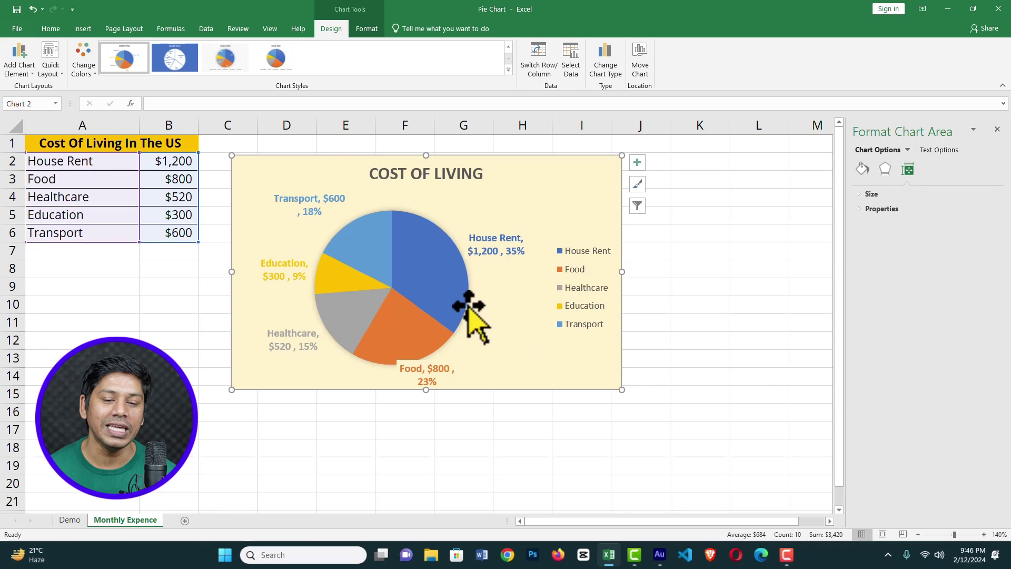
Fill the House Rent slice green, replacing a brief yellow fill
{"action": "left_click", "coordinate": [421, 276]}
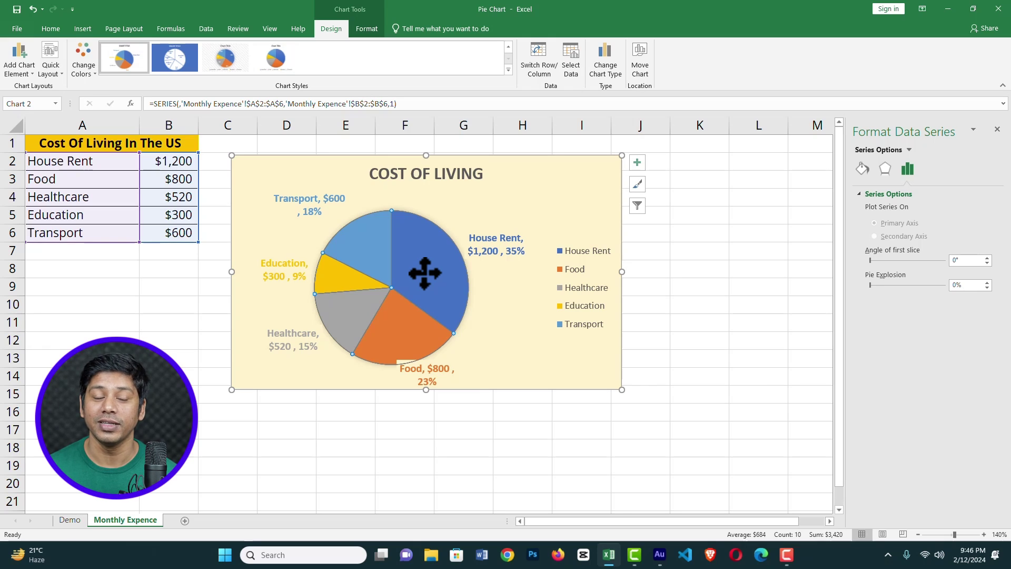
{"action": "left_click", "coordinate": [422, 269]}
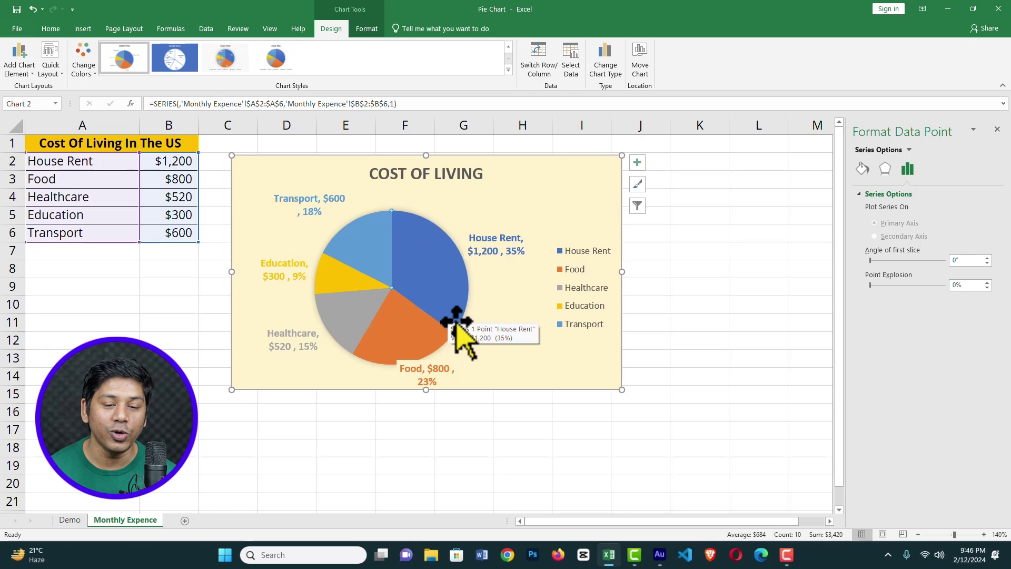
{"action": "right_click", "coordinate": [429, 261]}
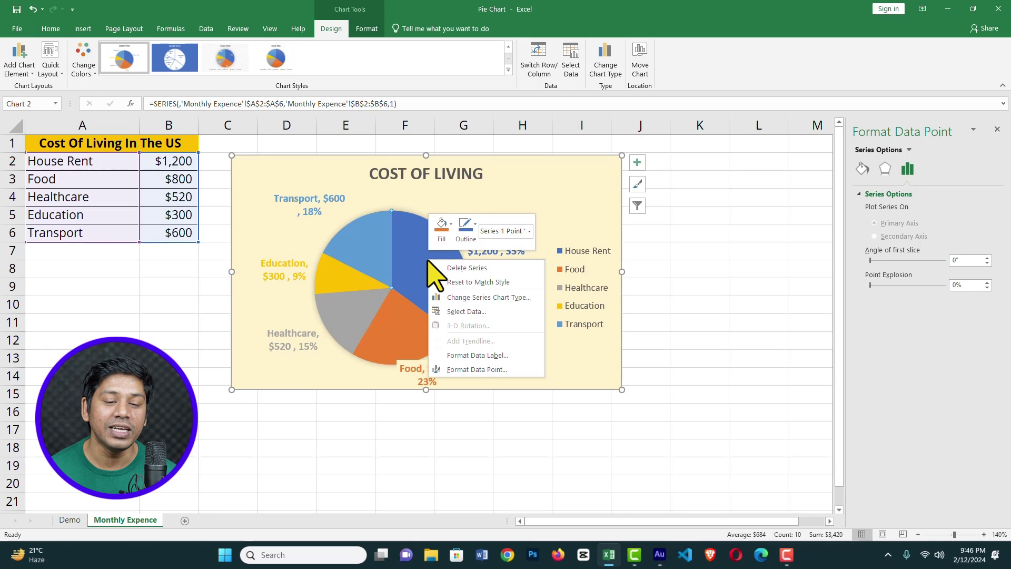
{"action": "left_click", "coordinate": [447, 226]}
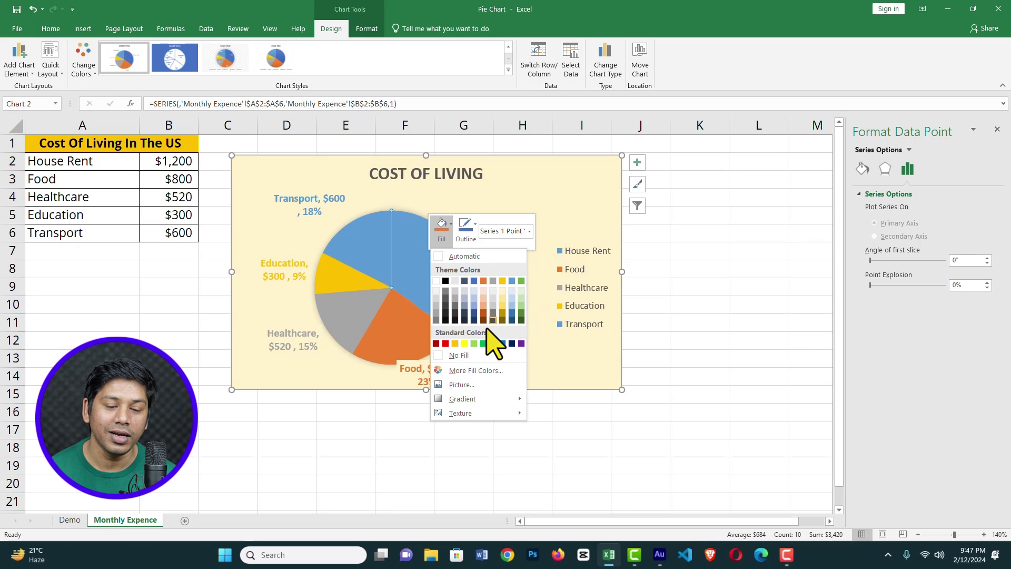
{"action": "left_click", "coordinate": [465, 343]}
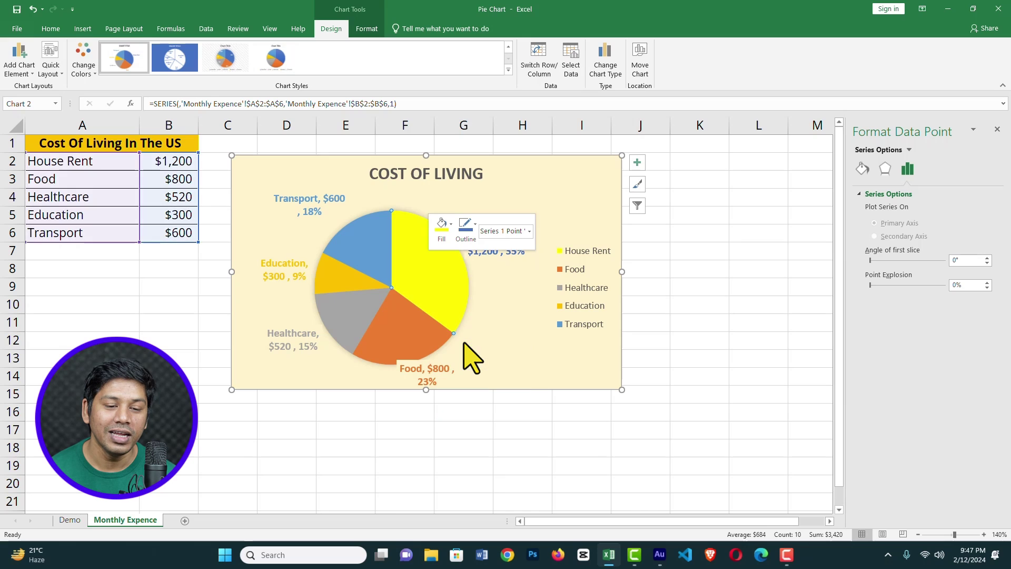
{"action": "left_click", "coordinate": [448, 233]}
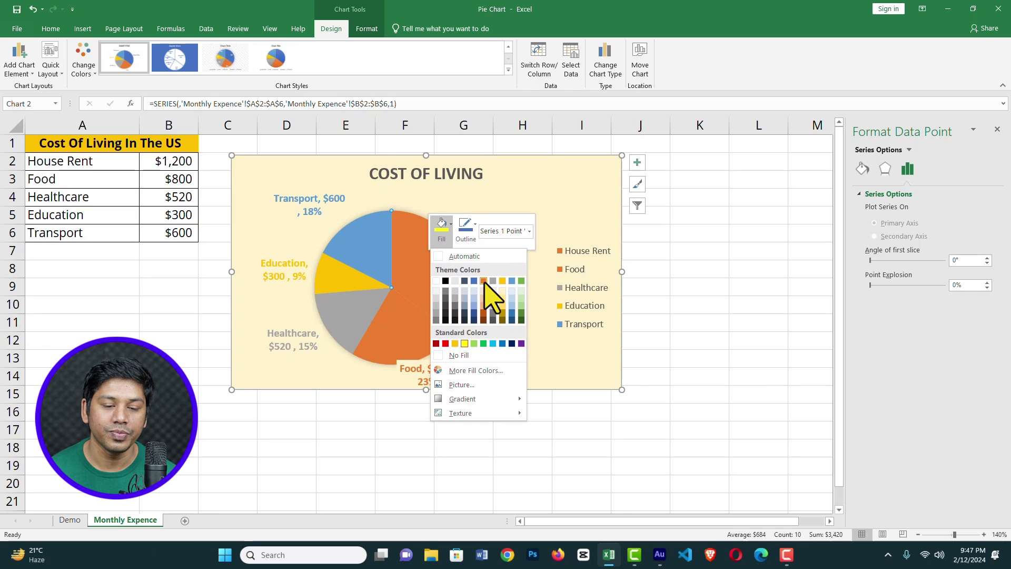
{"action": "left_click", "coordinate": [521, 281]}
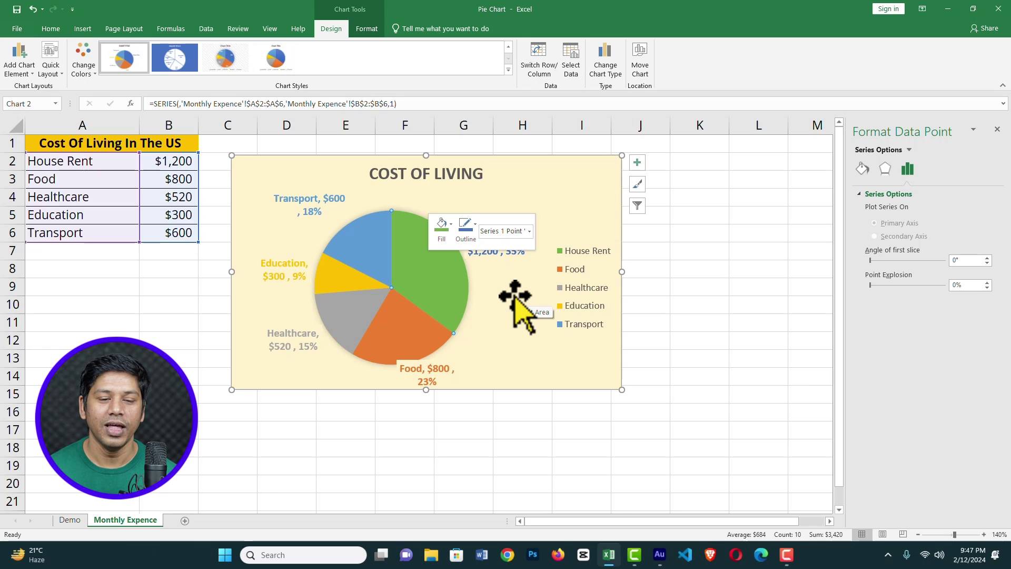
Reset the House Rent slice to Match Style so it returns to blue
{"action": "right_click", "coordinate": [433, 279]}
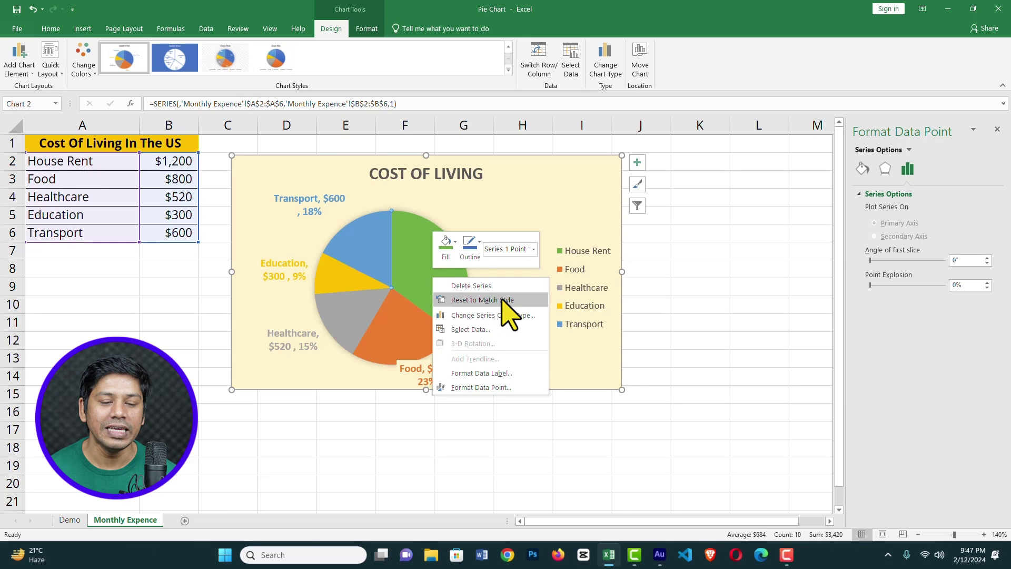
{"action": "left_click", "coordinate": [507, 311]}
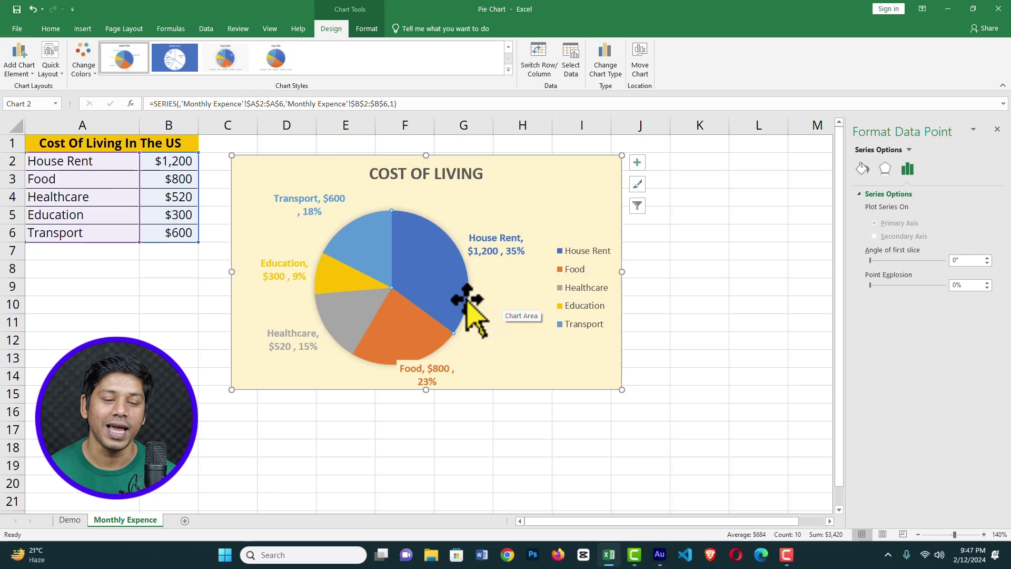
{"action": "right_click", "coordinate": [430, 265]}
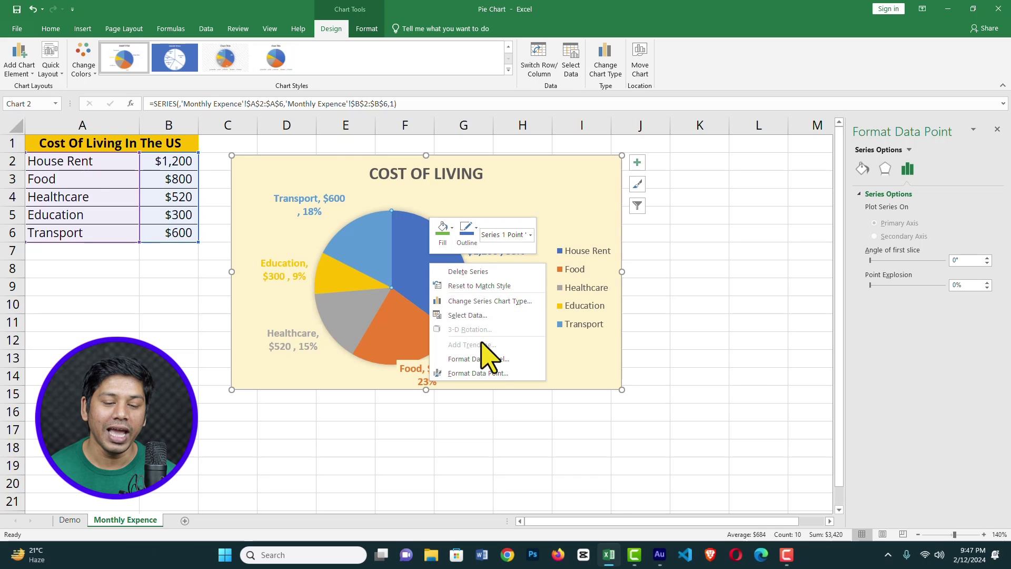